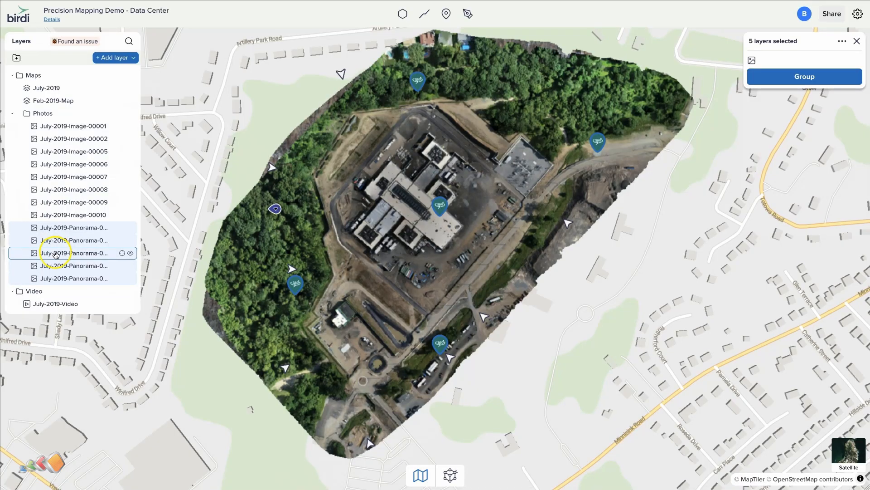
Group the five selected panorama layers into a new folder and rename the group 360 Panoramas.
right_click(56, 255)
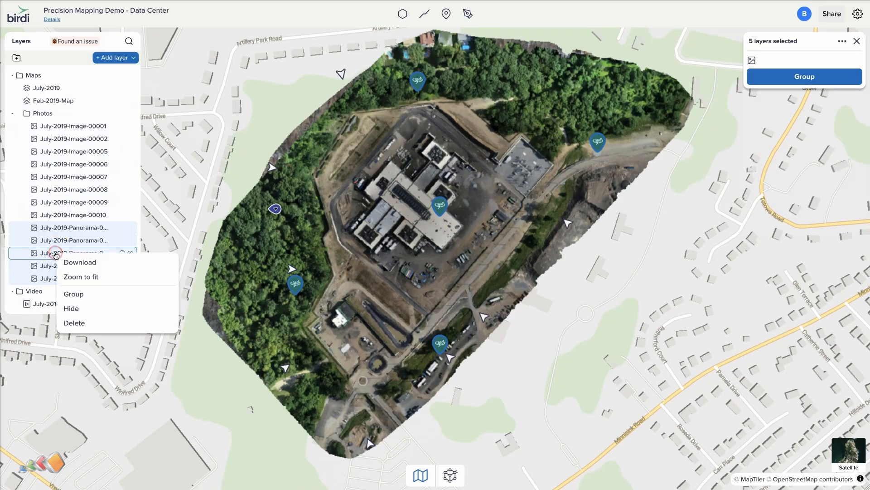
left_click(72, 294)
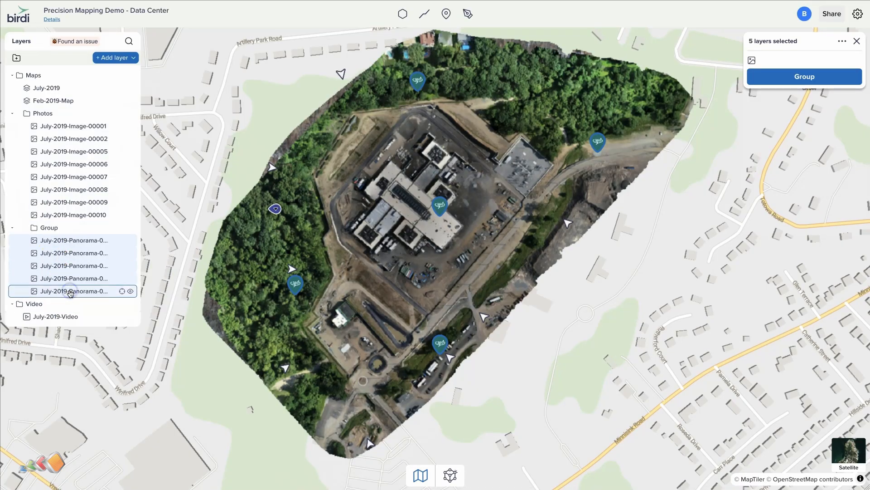
left_click(55, 229)
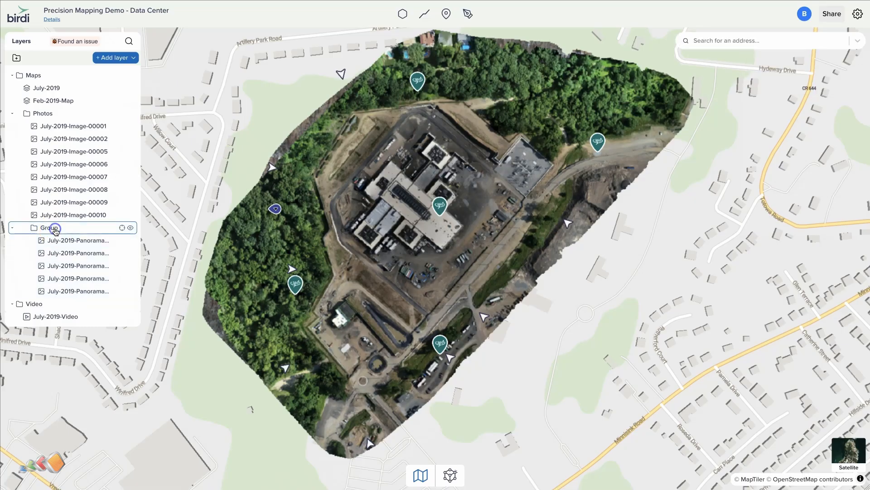
double_click(69, 229)
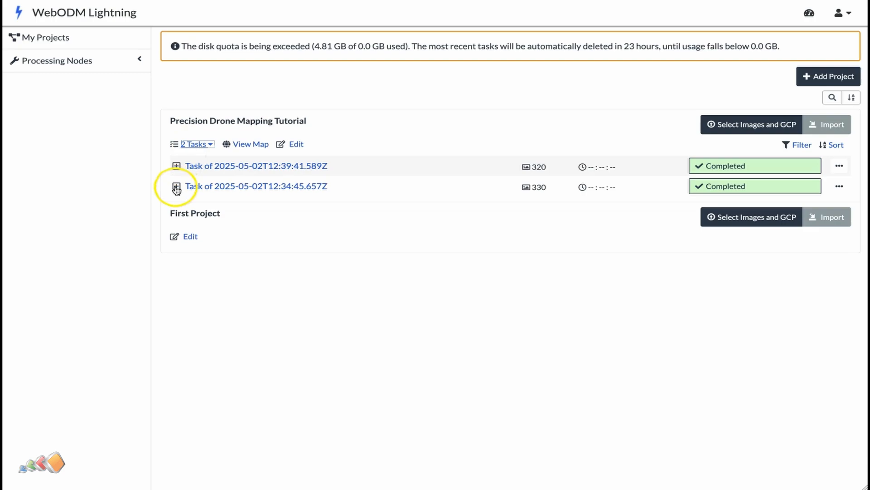
left_click(176, 187)
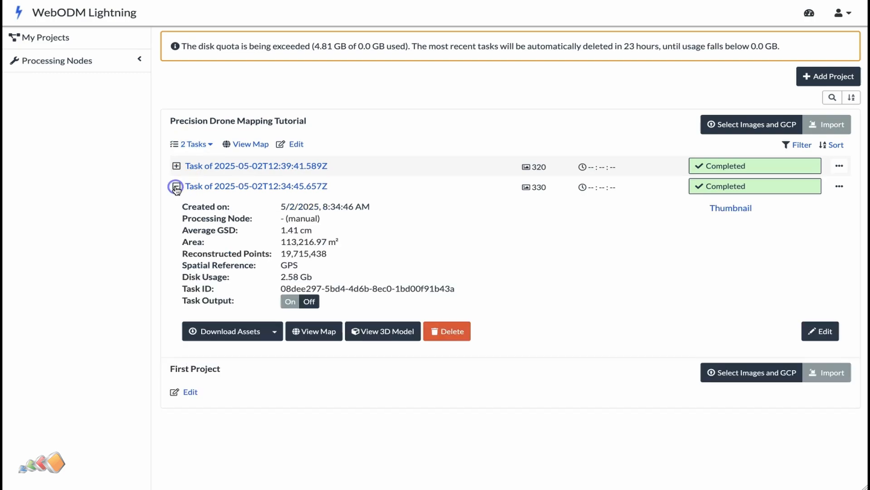
left_click(248, 334)
scroll(436, 344, "down", 1)
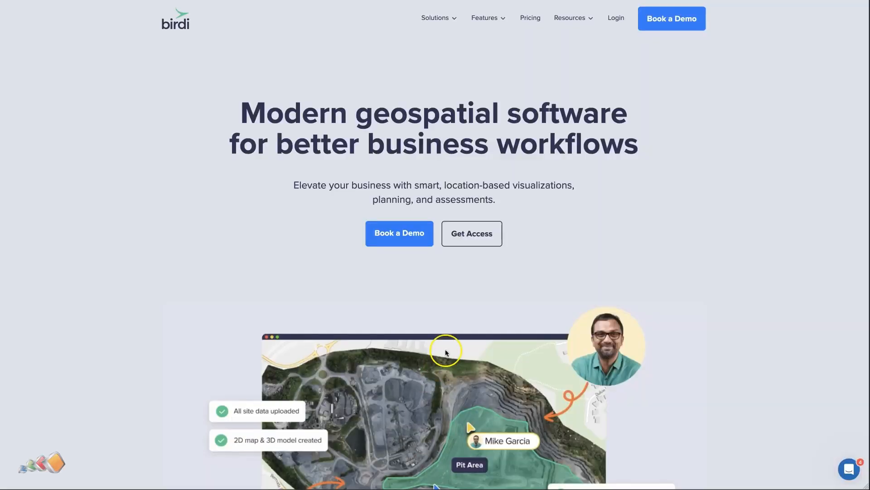
Request Birdi access through the Get Access page, choosing the option for individuals and sole traders.
left_click(463, 236)
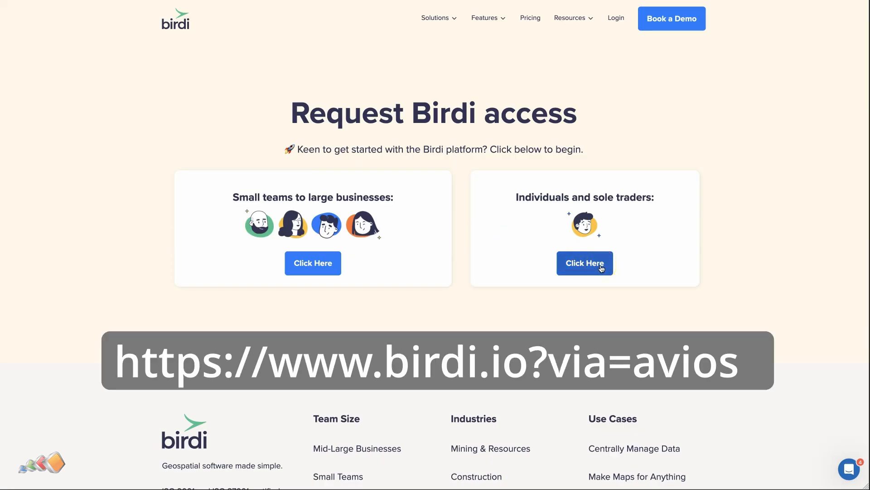
left_click(602, 268)
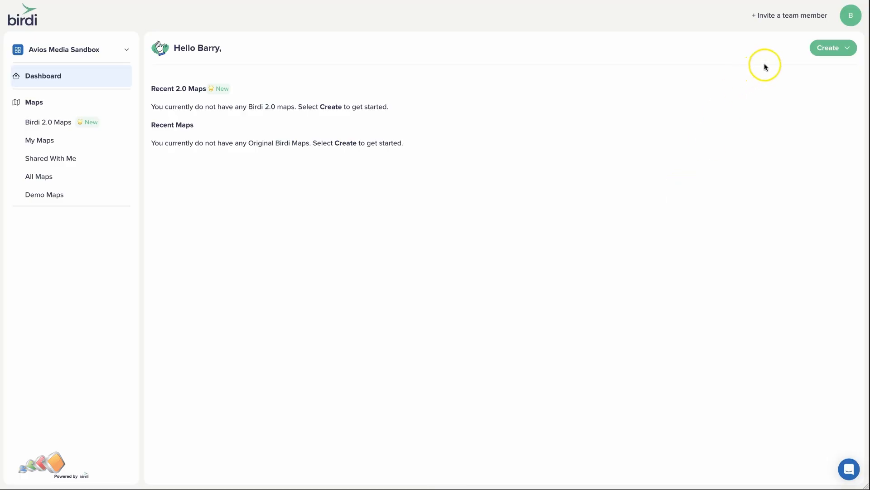
Create a new Original Birdi map and rename it Demo in its details.
left_click(826, 48)
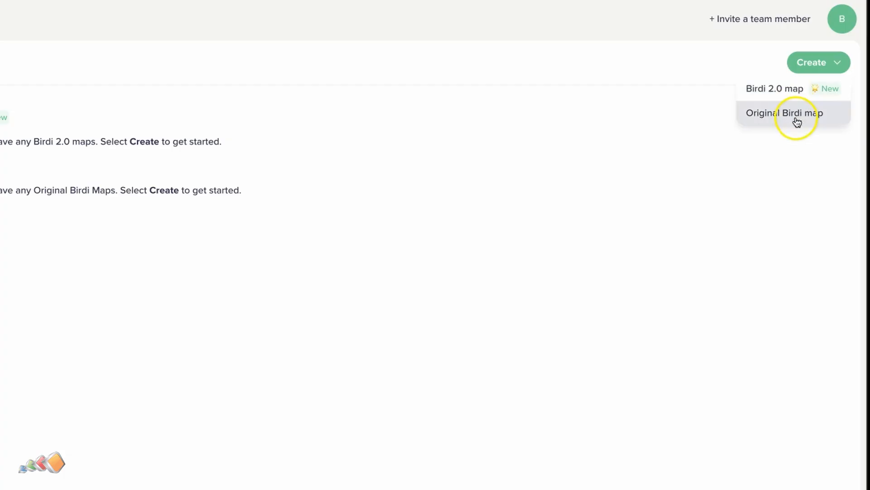
left_click(796, 90)
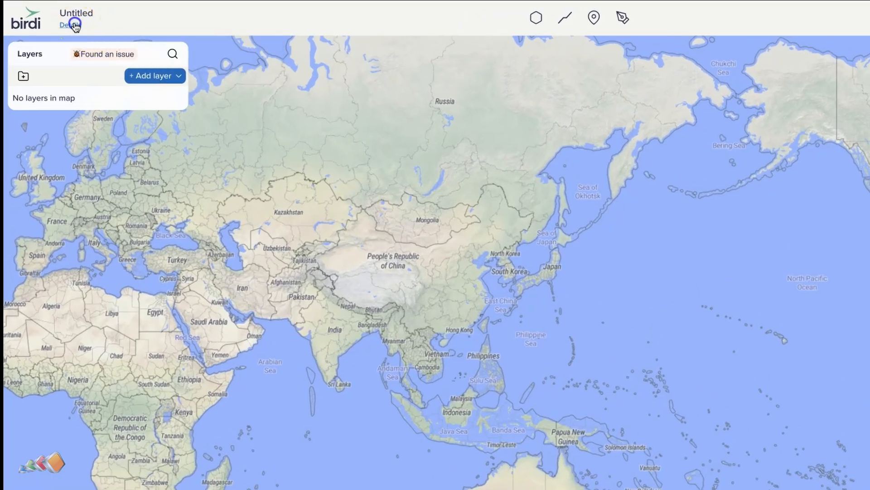
left_click(50, 18)
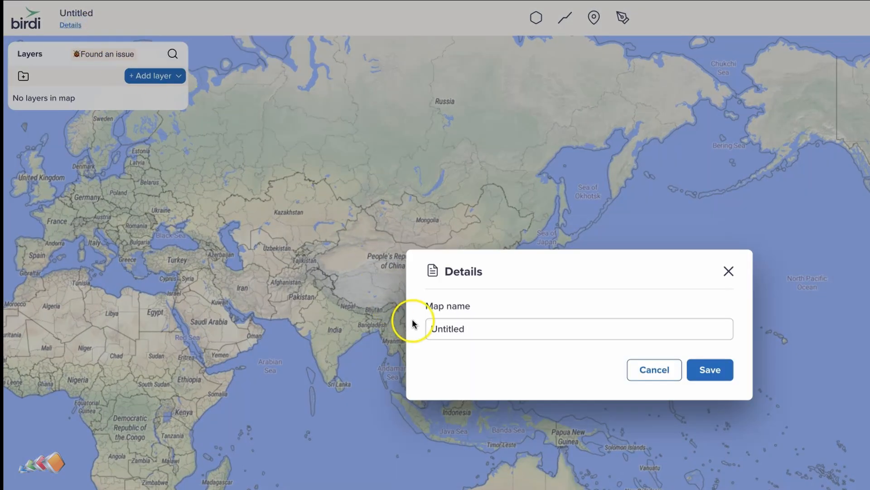
left_click_drag(467, 328, 396, 326)
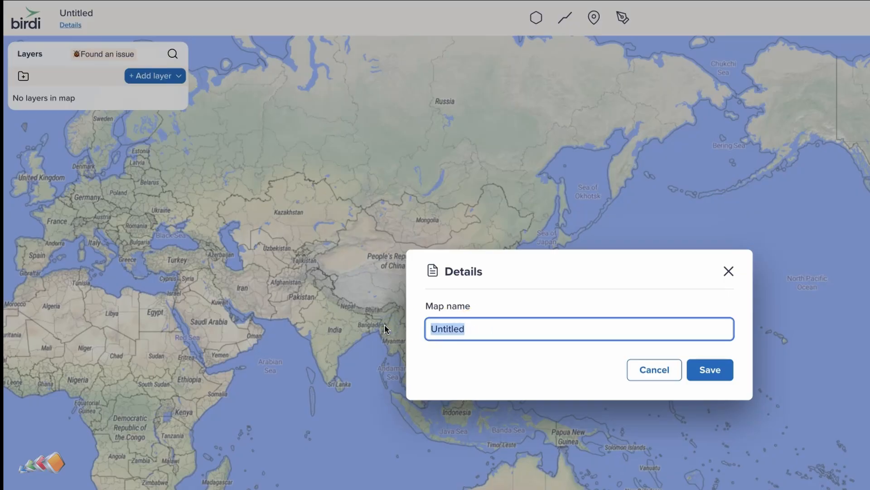
type("Demo")
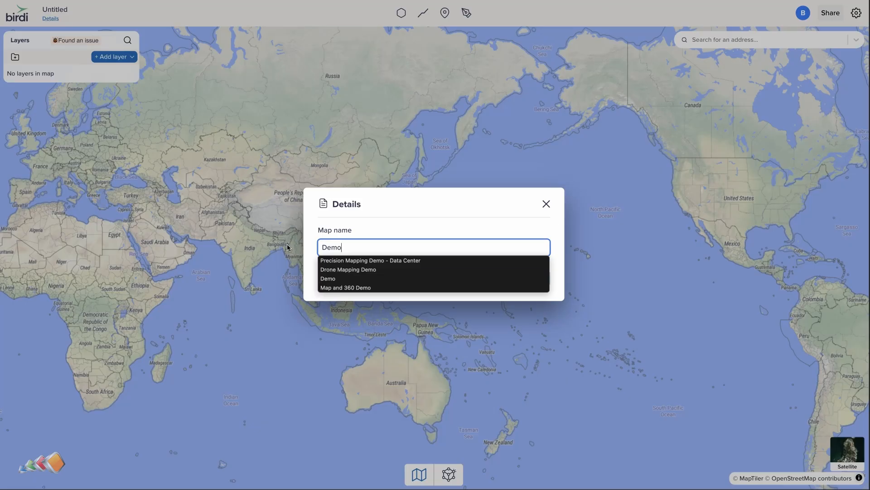
key("Down")
key("Return")
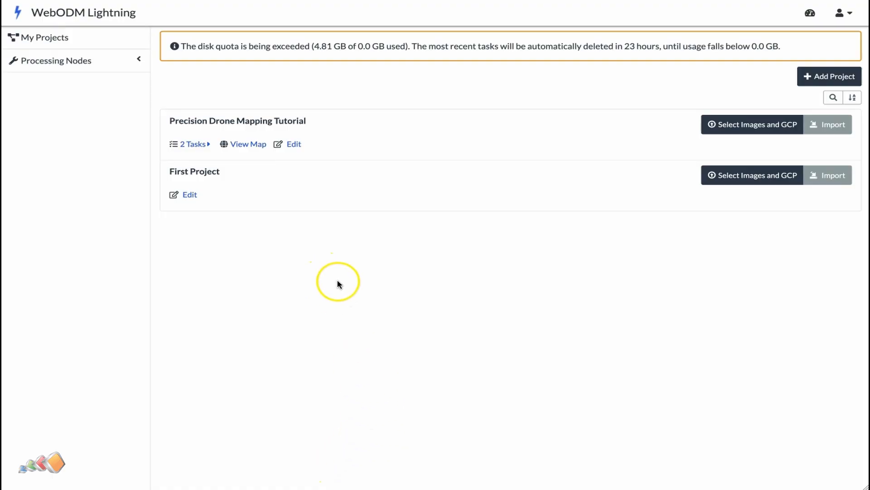
Expand the second task of the Precision Drone Mapping Tutorial project and download all its assets as a ZIP archive.
left_click(189, 145)
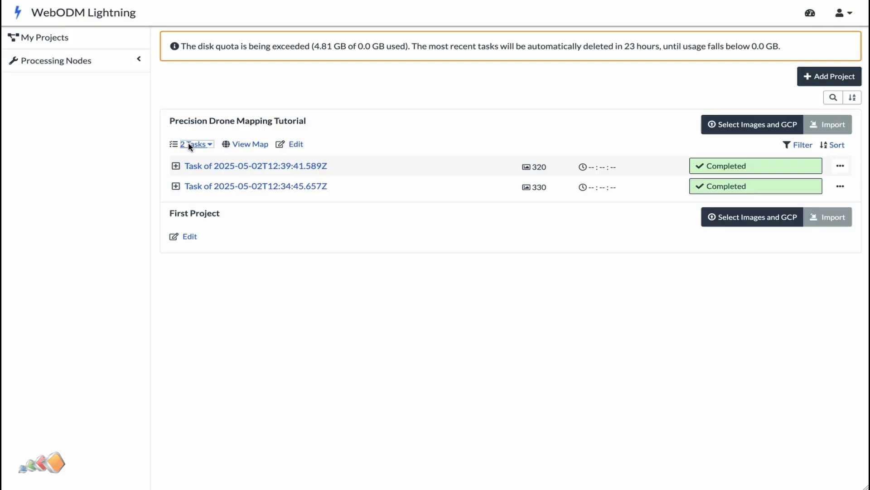
left_click(176, 186)
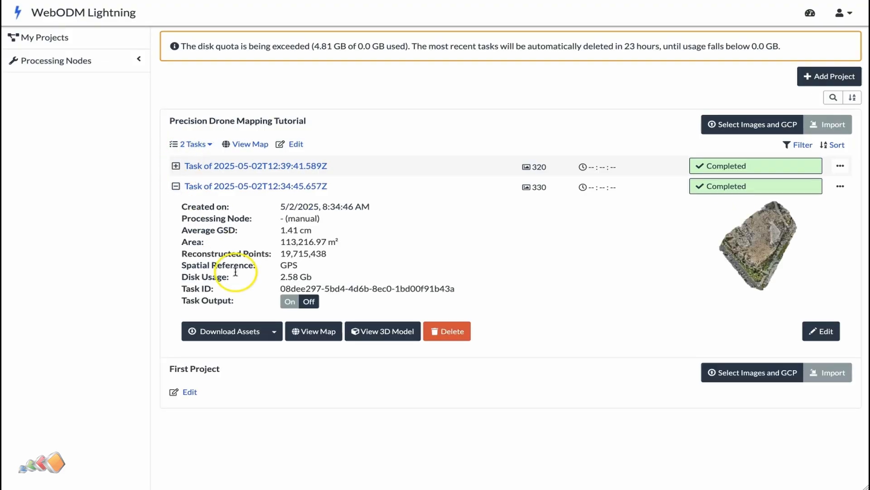
left_click(248, 333)
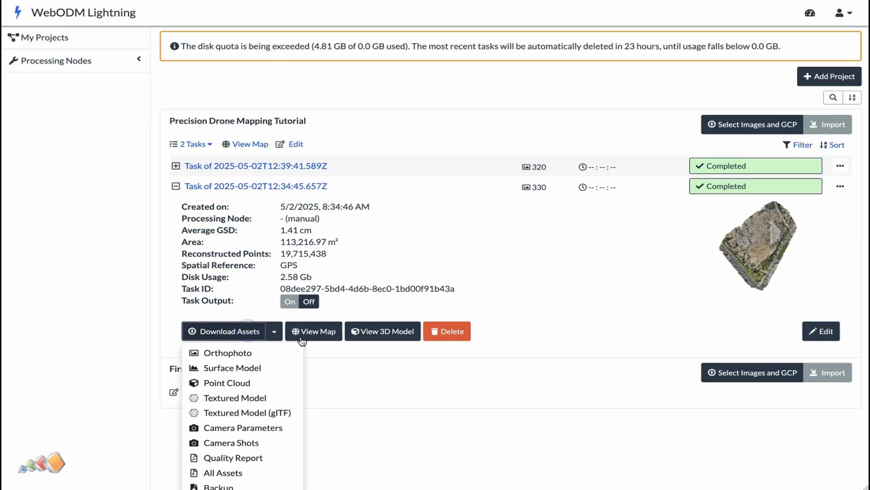
scroll(433, 342, "down", 1)
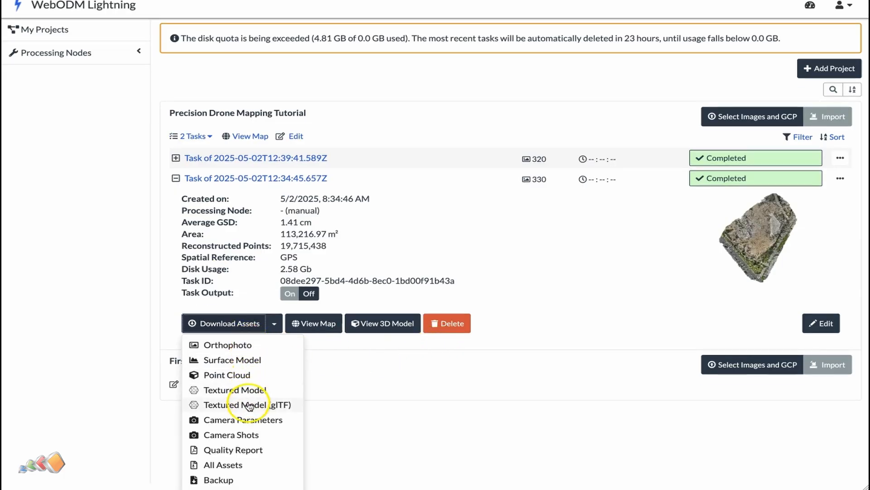
left_click(235, 467)
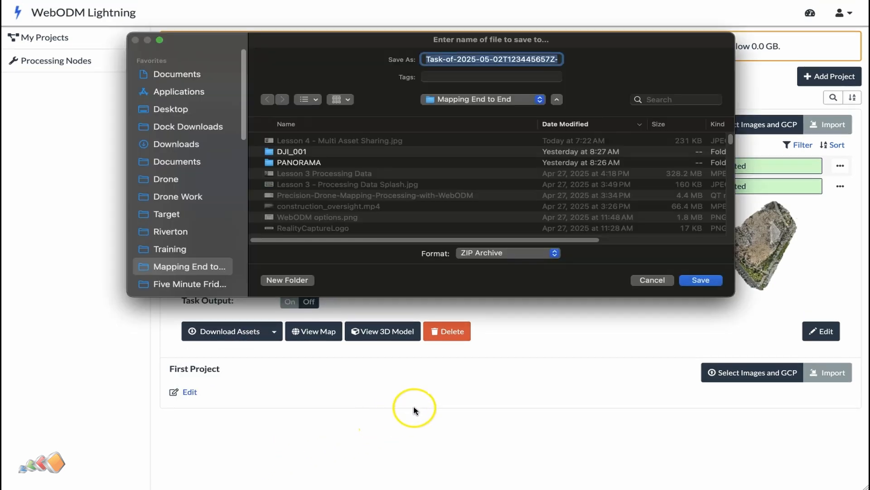
left_click(179, 144)
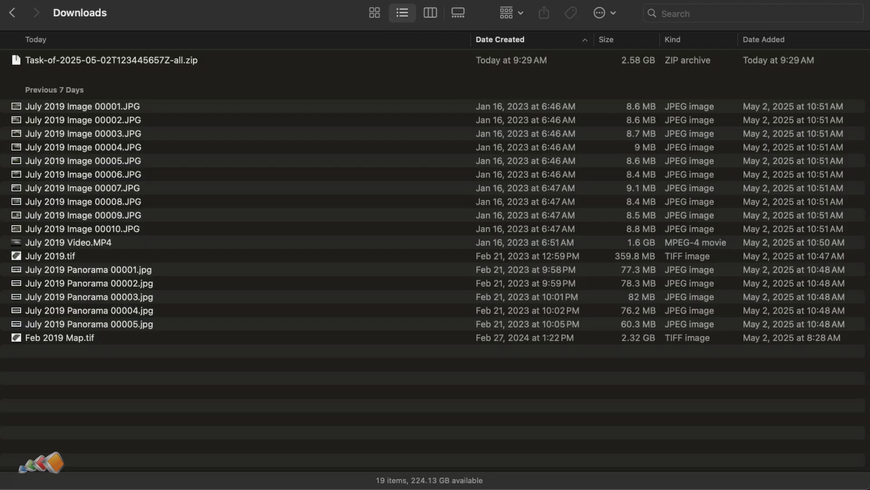
Extract the downloaded assets archive, open the odm_orthophoto folder, and rename odm_orthophoto.tif as Aug 2019 Ortho.
double_click(111, 60)
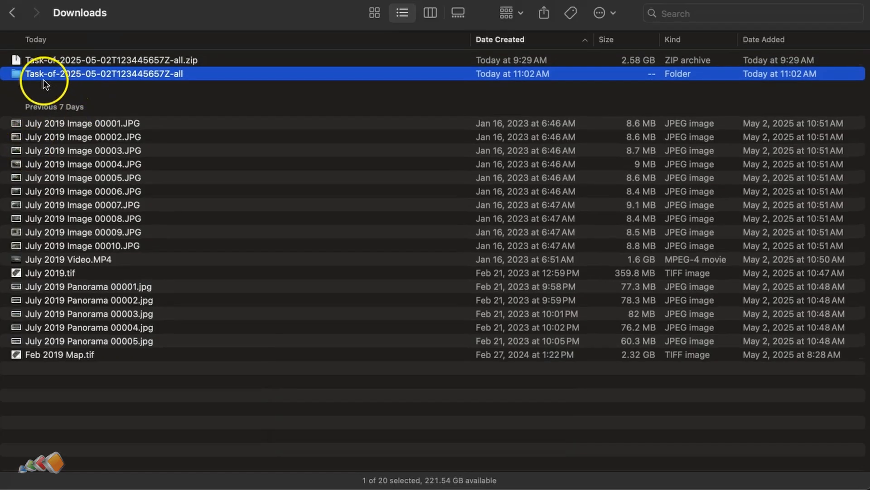
double_click(25, 73)
left_click(19, 60)
left_click(7, 61)
left_click(48, 77)
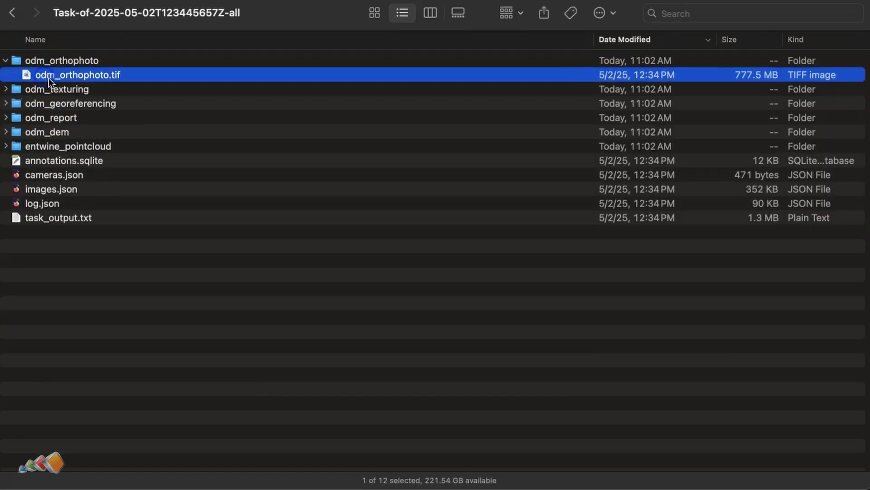
left_click(48, 78)
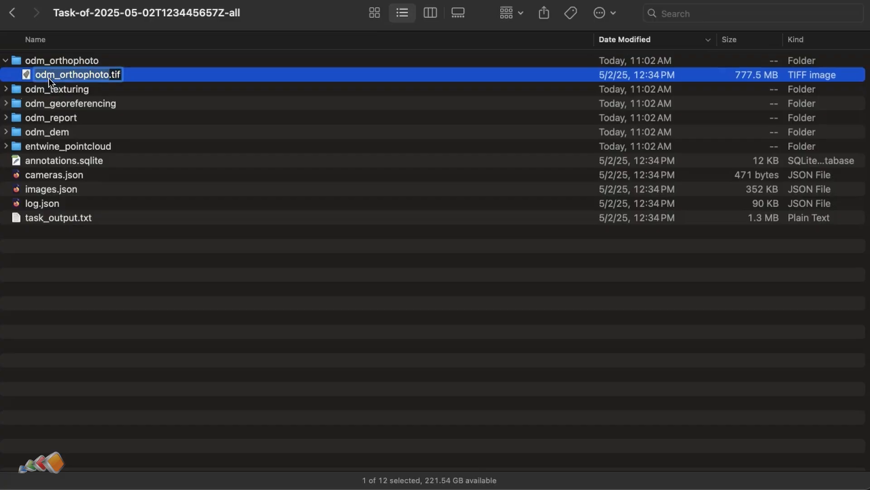
type("Aug 2019")
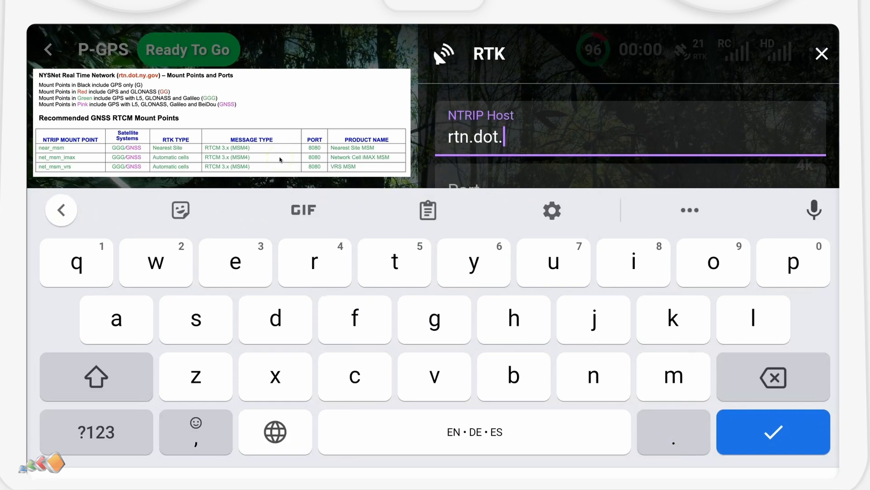
Set the RTK NTRIP host to rtn.dot.ny.gov and enter the port number.
type("ny.gov")
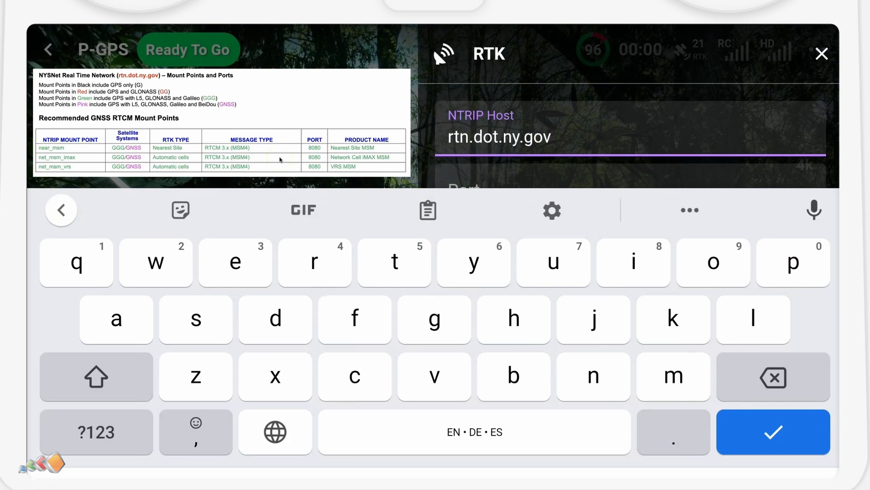
key("Return")
left_click(583, 268)
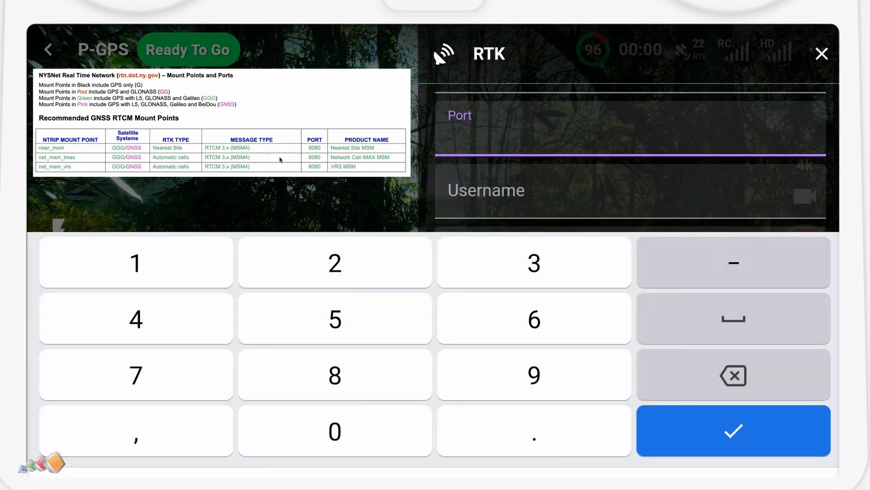
type("80")
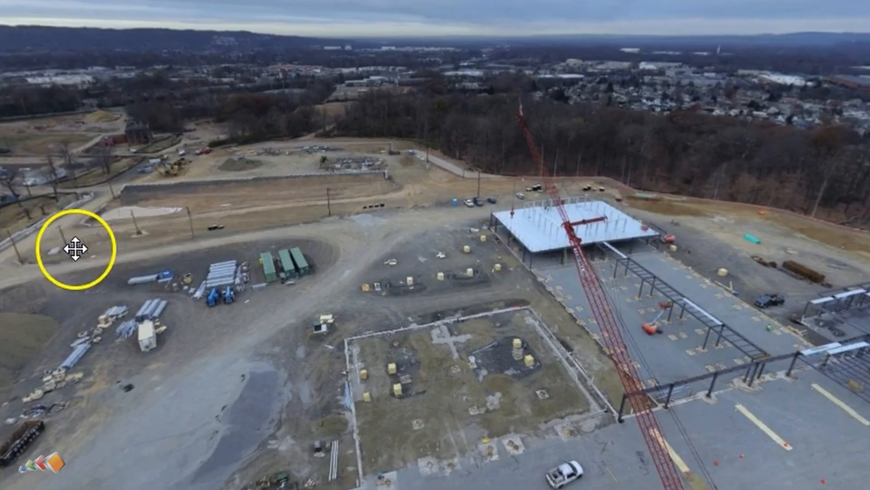
Pan around the 360 panorama view of the construction site.
left_click_drag(715, 259, 237, 211)
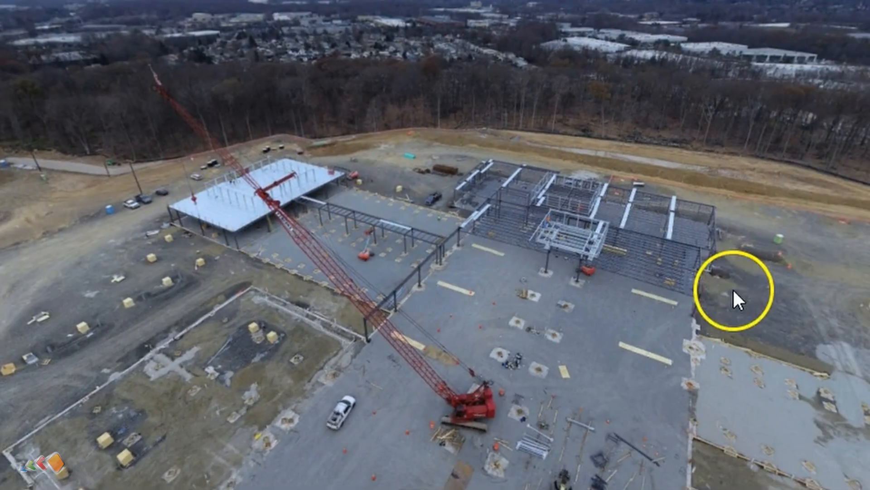
left_click_drag(732, 288, 554, 275)
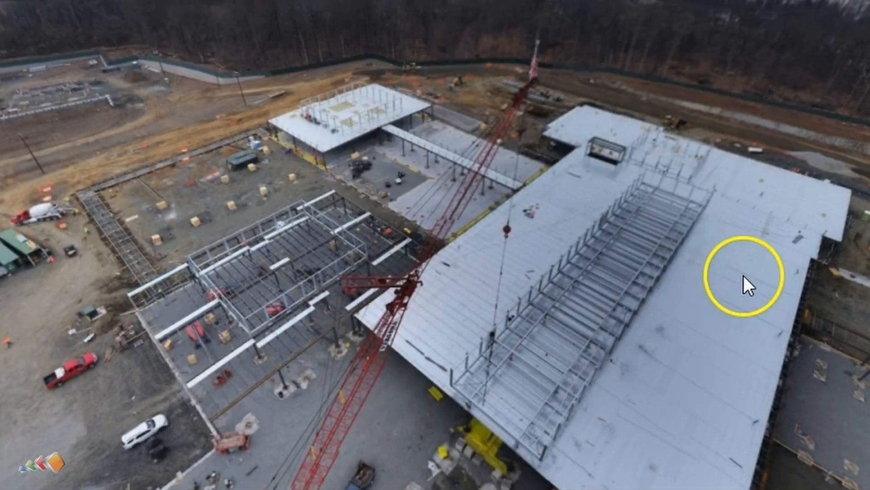
left_click_drag(743, 275, 257, 257)
left_click_drag(733, 276, 333, 270)
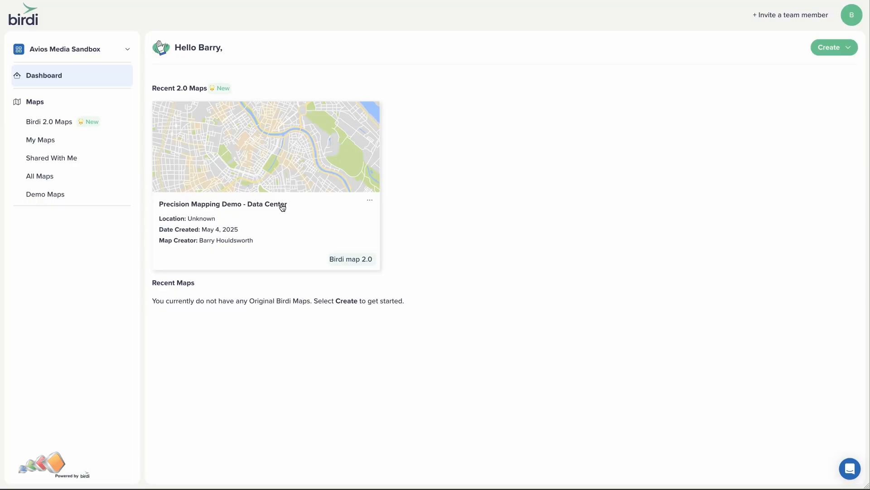
Open the Precision Mapping Demo - Data Center map and upload the 18 downloaded maps, panoramas, video and images as media layers.
left_click(282, 205)
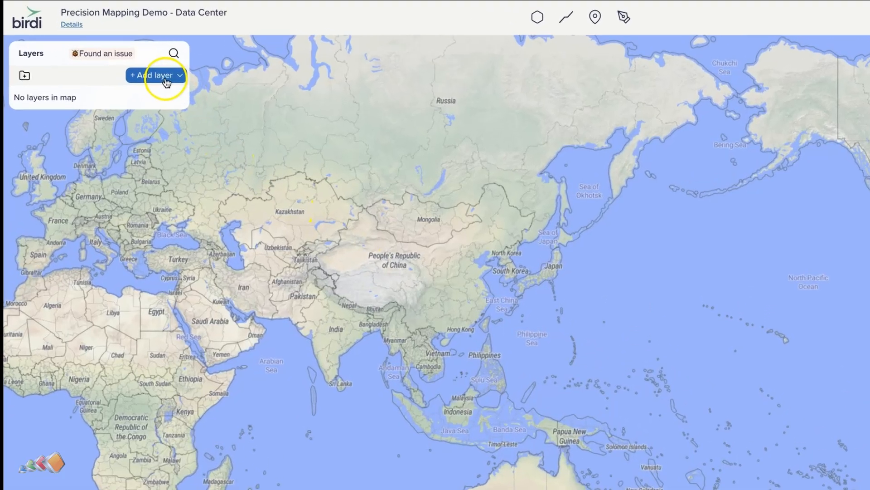
left_click(166, 77)
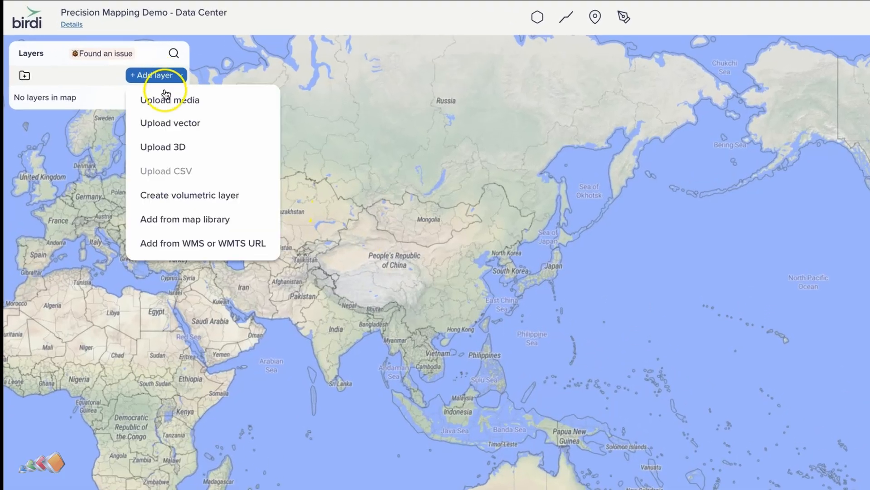
left_click(165, 103)
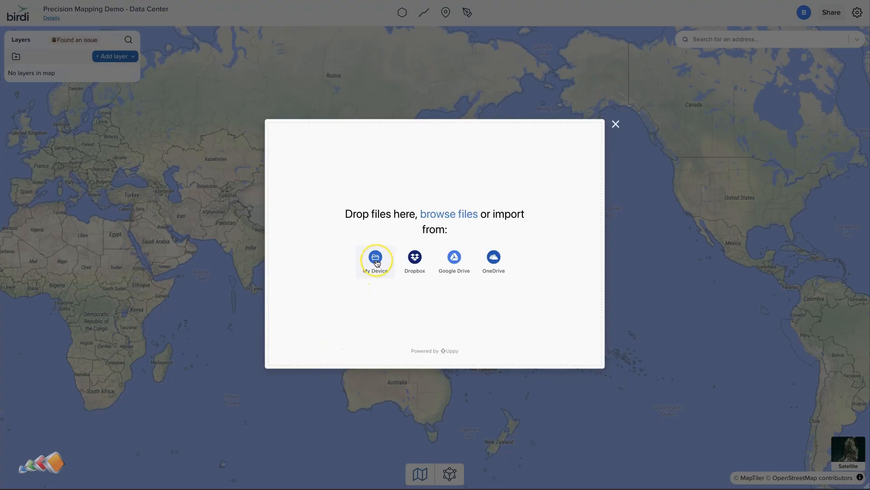
left_click(376, 259)
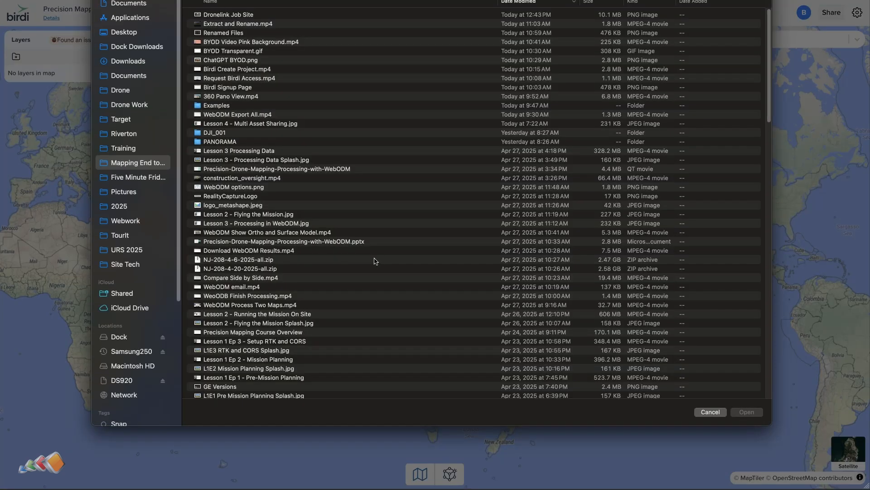
left_click(136, 61)
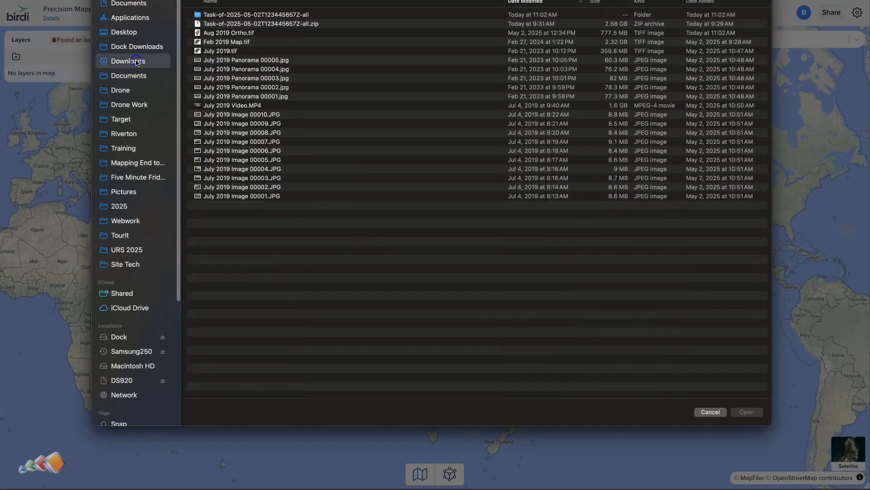
left_click(227, 42)
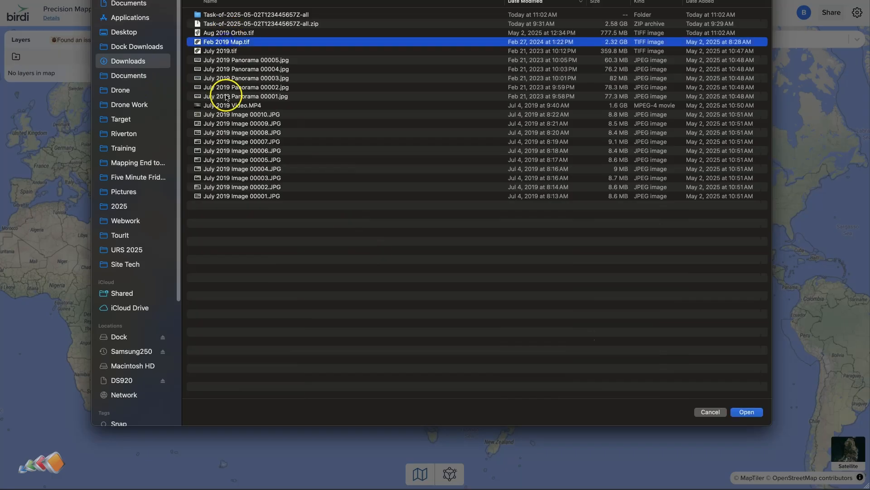
left_click(236, 195, "shift")
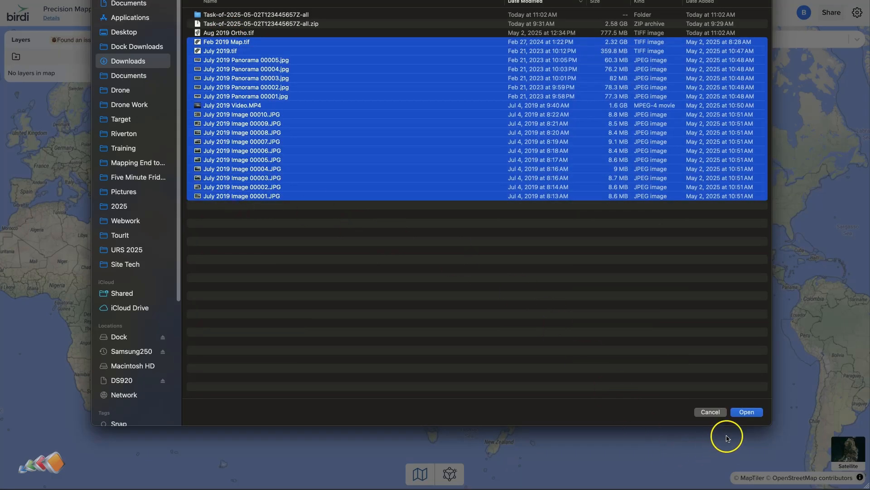
left_click(747, 412)
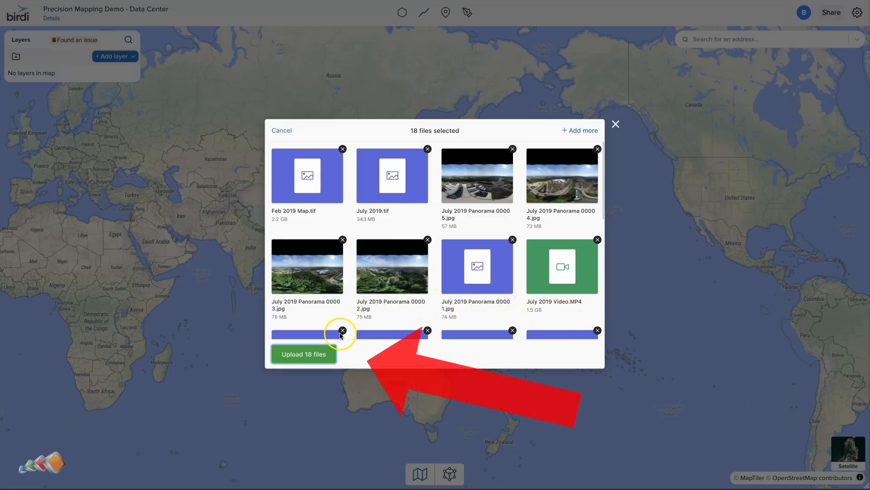
left_click(321, 354)
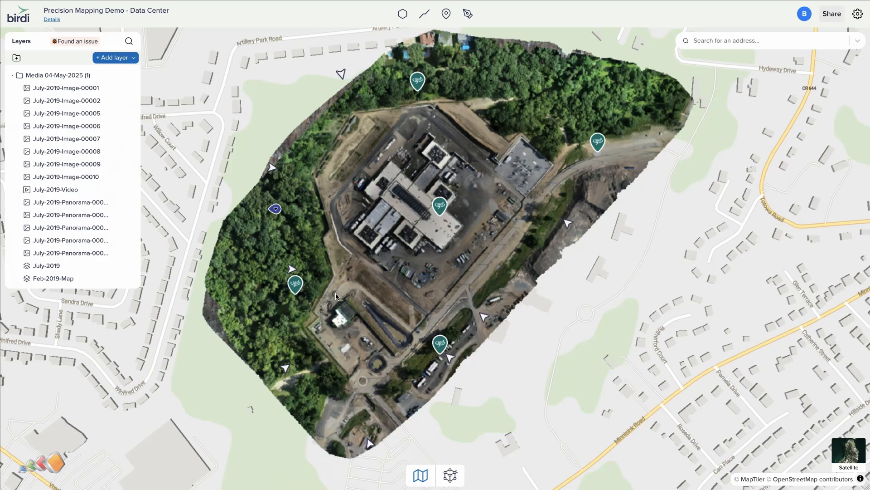
Group the eight July 2019 image layers into a new group.
left_click(59, 88)
left_click(56, 177, "shift")
right_click(56, 177)
left_click(69, 215)
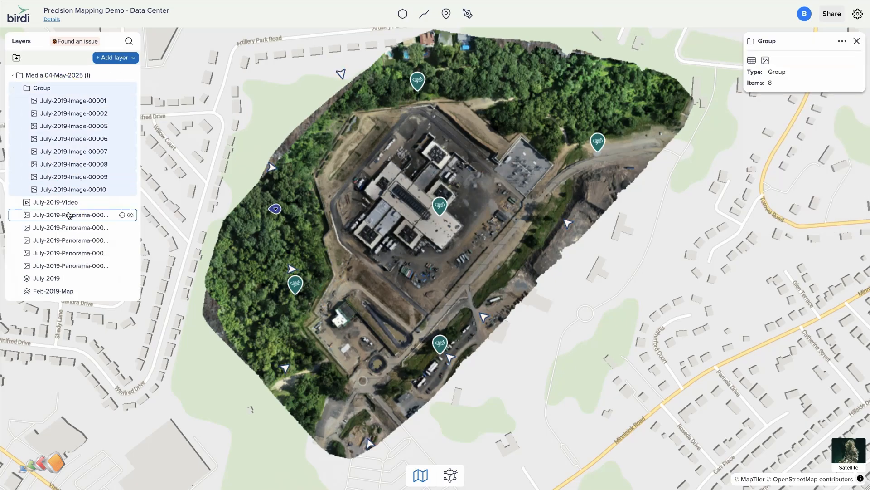
Move the five July 2019 panorama layers into the new image group.
left_click(58, 215)
left_click(61, 266, "shift")
left_click_drag(63, 240, 70, 195)
Group the July-2019 and Feb-2019-Map orthophoto layers together.
left_click(50, 279)
left_click(51, 293, "shift")
right_click(57, 281)
left_click(69, 318)
Rename the image group as Photos.
double_click(37, 88)
key("ctrl+a")
key("BackSpace")
type("Photos")
key("Return")
Rename the orthophoto group as Maps and move it to the top of the layer list.
double_click(43, 279)
key("ctrl+a")
type("Maps")
key("Return")
left_click_drag(57, 279, 50, 71)
left_click_drag(39, 127, 42, 110)
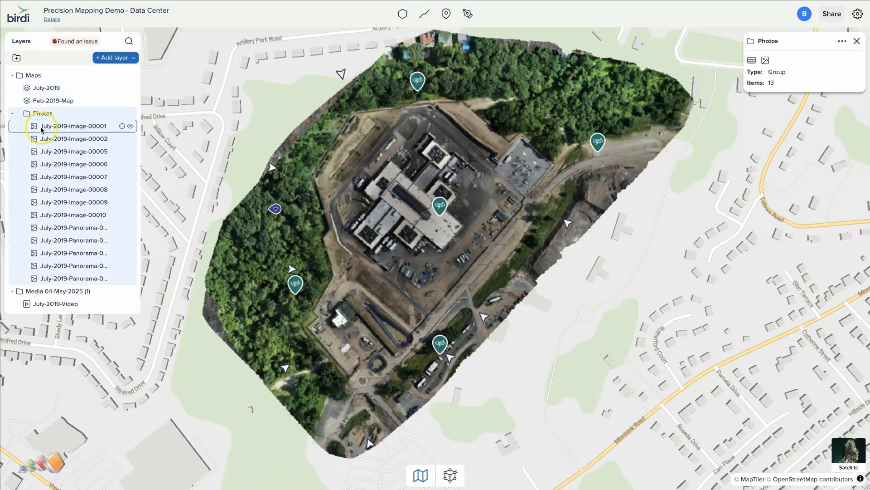
Rename the Media 04-May-2025 folder as Video.
left_click(34, 301)
double_click(86, 292)
key("ctrl+a")
type("Video")
key("Return")
Group the five panorama layers inside Photos into their own new group.
left_click(130, 114)
left_click(130, 113)
left_click(51, 229)
left_click(55, 278, "shift")
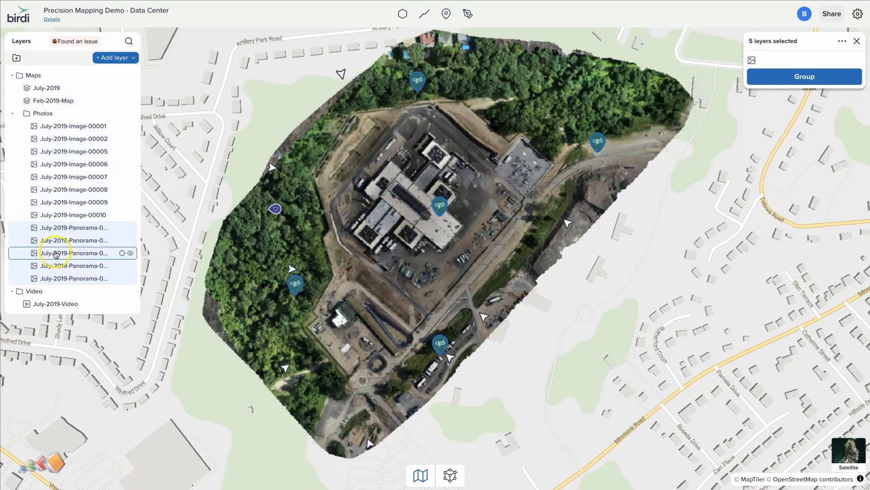
right_click(56, 252)
left_click(69, 292)
Rename the panorama group as 360 Panoramas and move it above the Photos group.
double_click(69, 229)
key("BackSpace")
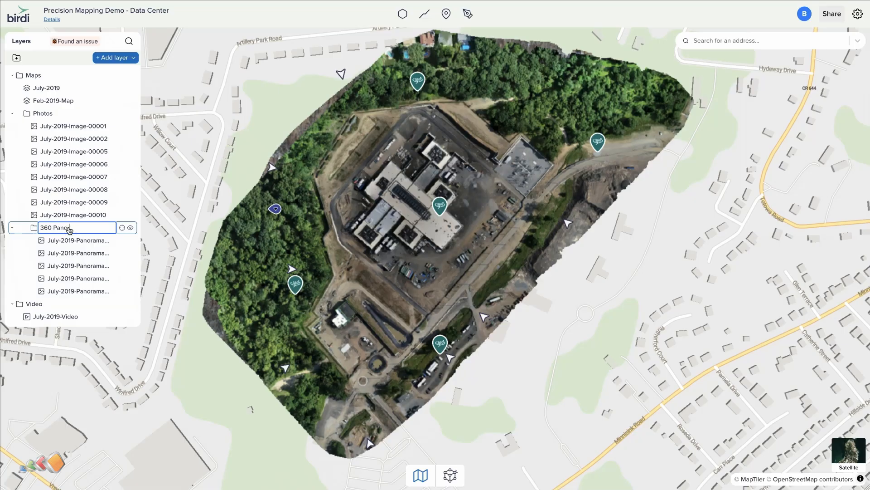
key("Return")
left_click_drag(70, 230, 46, 108)
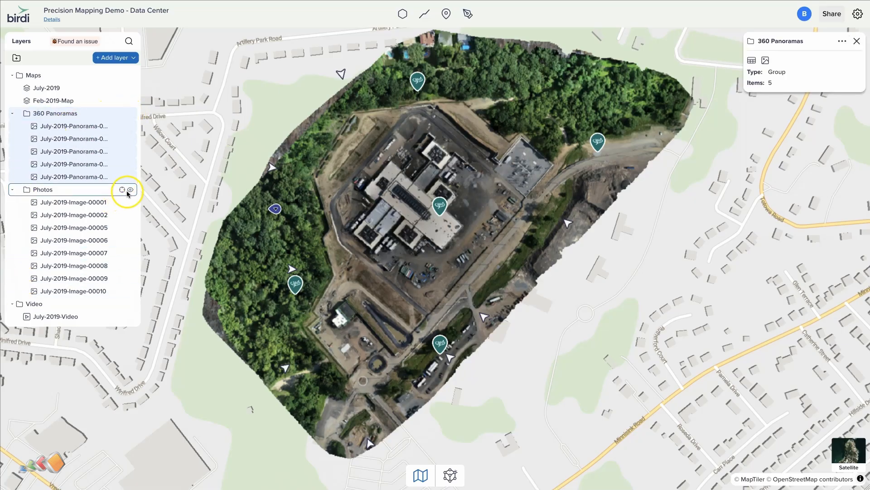
Add the Satellite layer from the map library to the map.
left_click(130, 191)
left_click(130, 190)
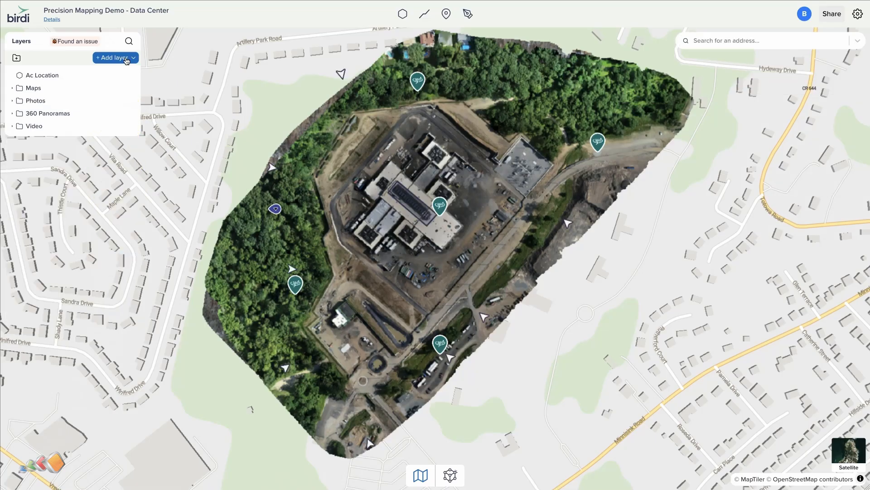
left_click(121, 57)
left_click(127, 174)
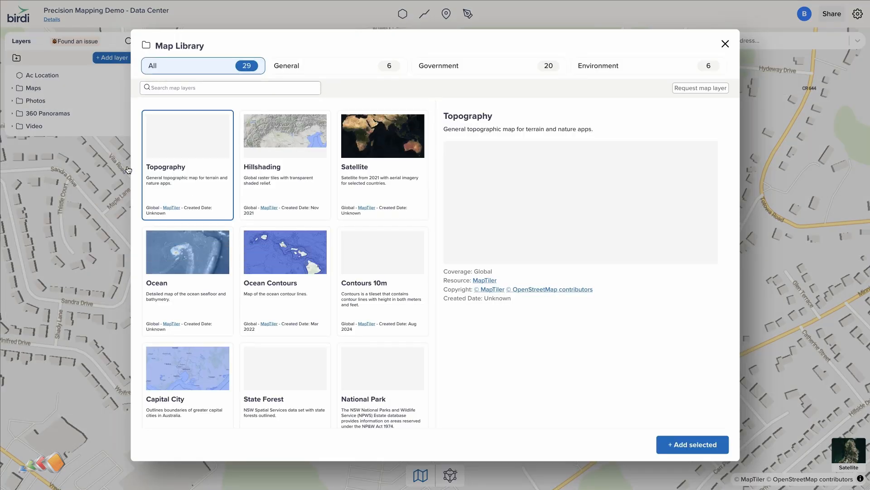
left_click(387, 164)
left_click(673, 447)
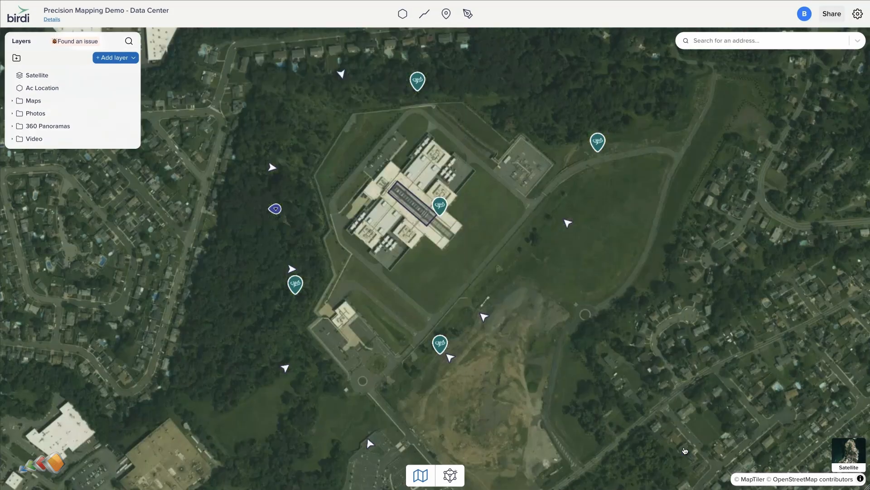
left_click(40, 76)
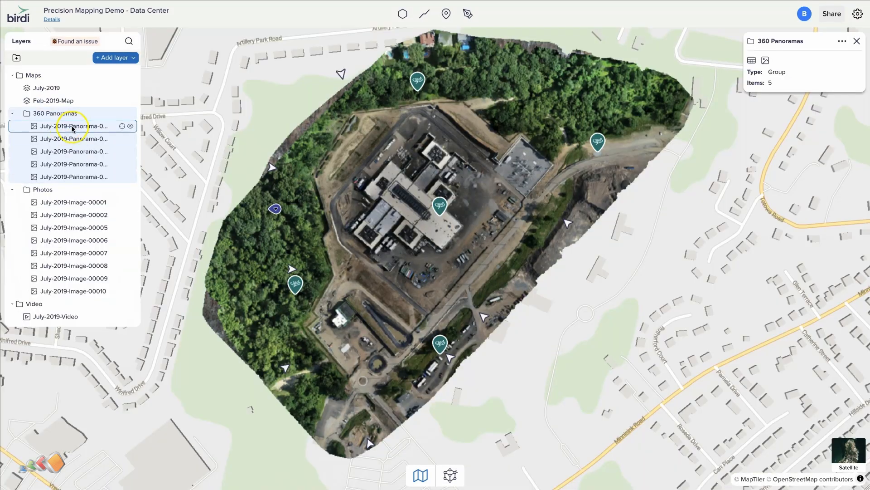
Draw a four-point polygon around the rooftop equipment on the central building.
left_click(122, 112)
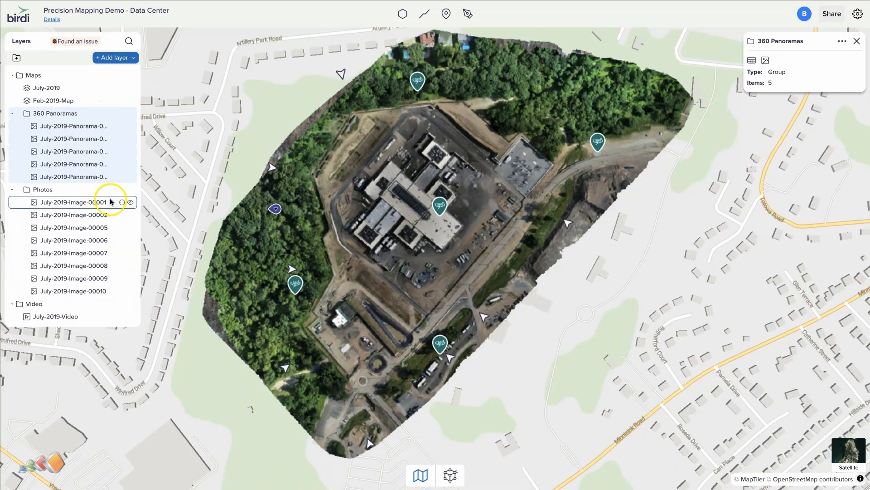
left_click(131, 191)
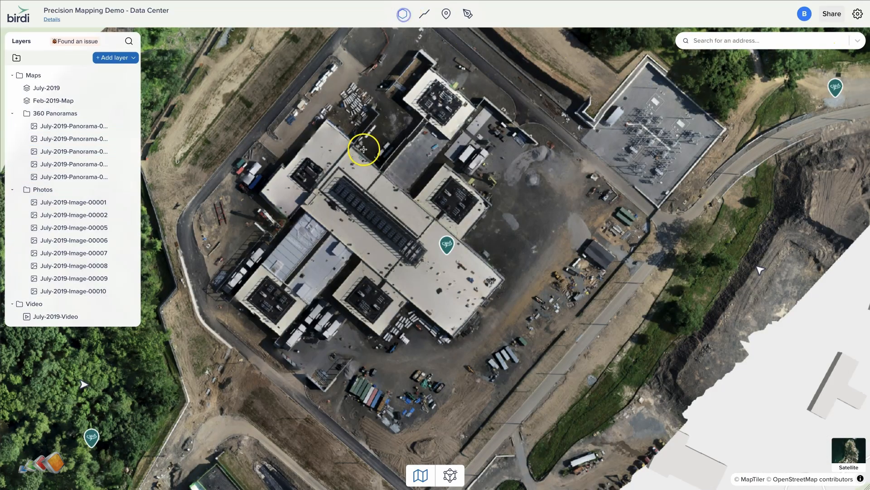
left_click(337, 170)
left_click(317, 197)
left_click(417, 273)
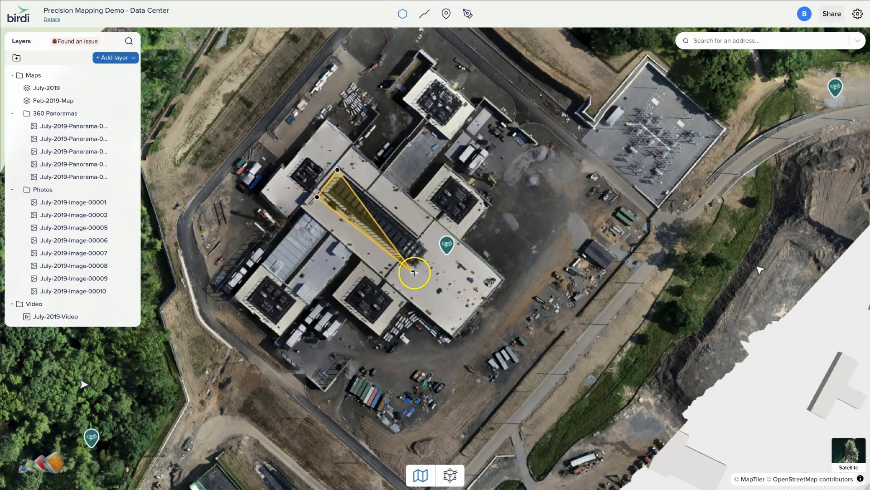
left_click(437, 250)
left_click(437, 250)
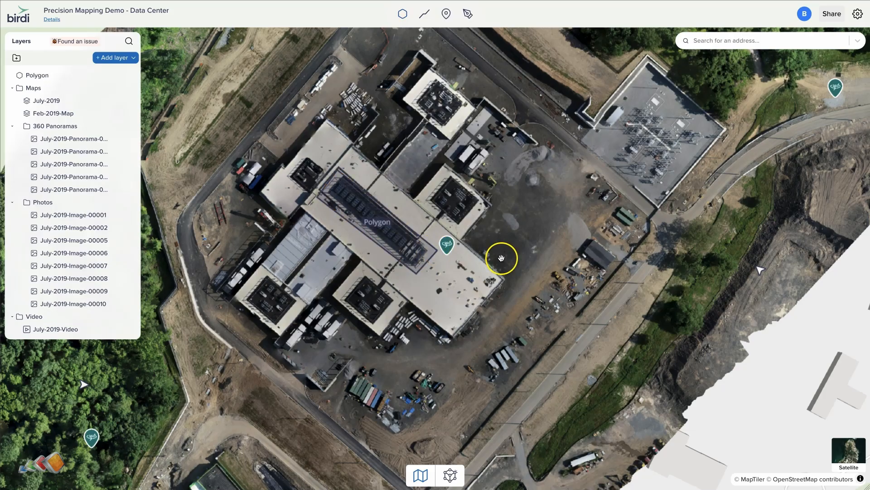
Name the polygon Ac Location and complete it.
left_click(770, 39)
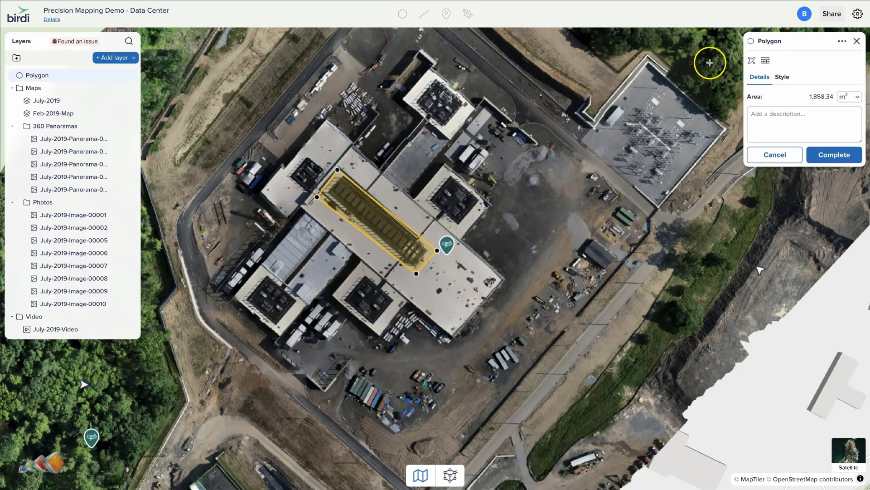
double_click(772, 42)
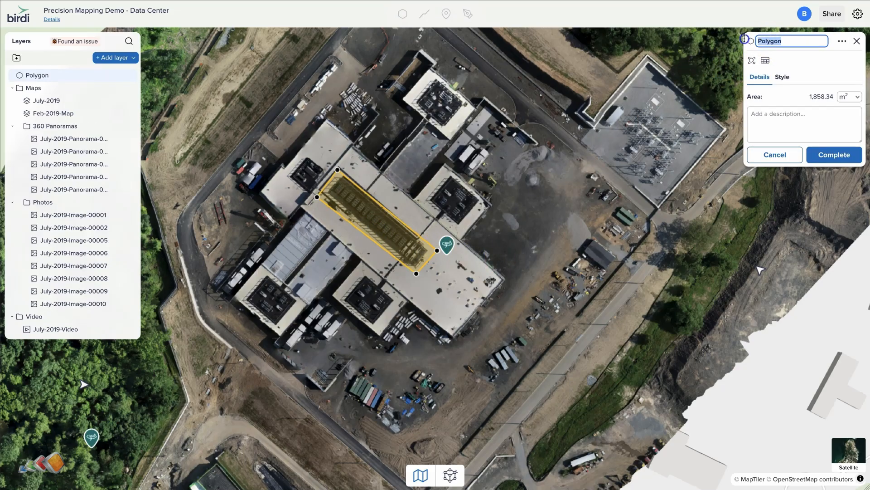
type("Ac Location")
left_click(823, 154)
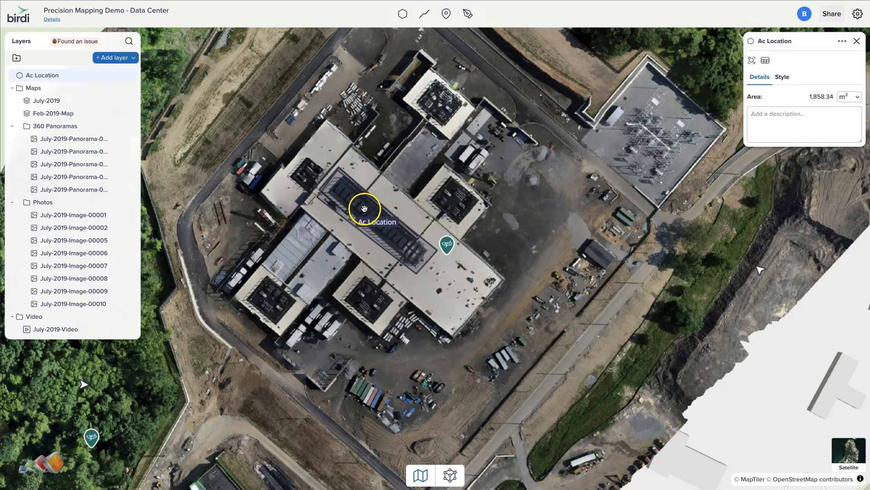
Zoom in on the rooftop and toggle the July-2019 layer off and on to compare it with the Feb-2019 map.
scroll(369, 204, "up", 2)
scroll(377, 207, "up", 2)
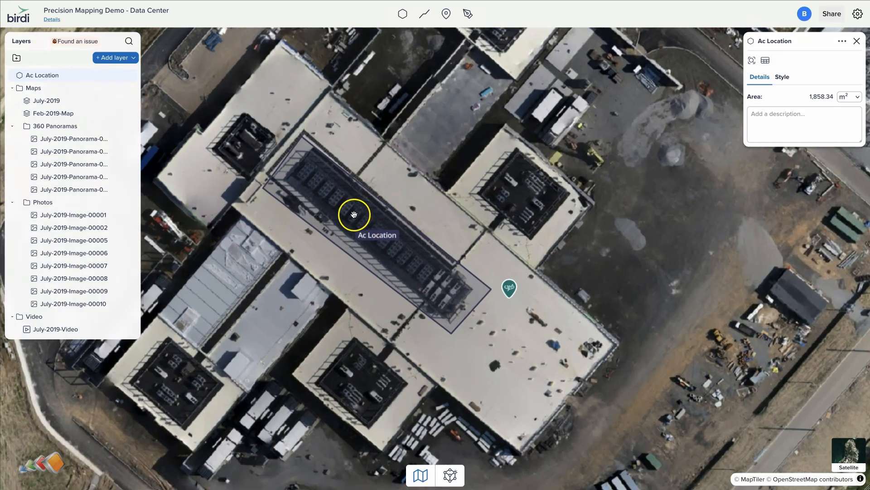
mouse_move(117, 99)
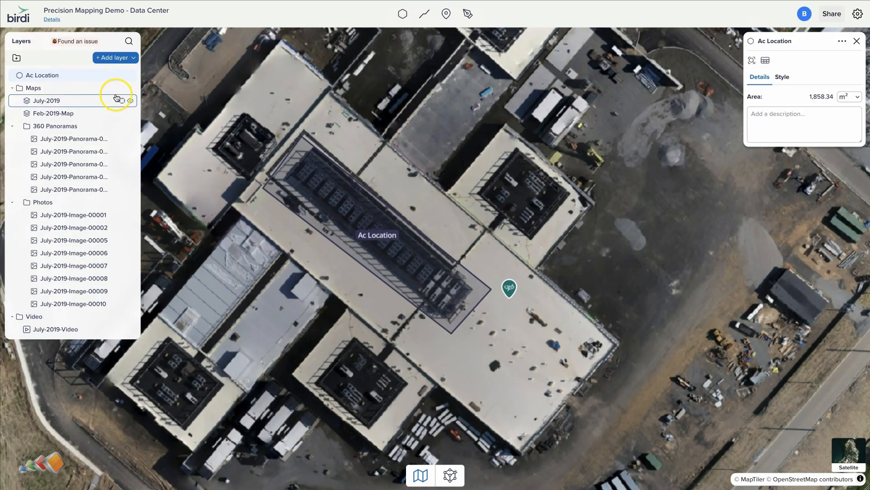
mouse_move(131, 116)
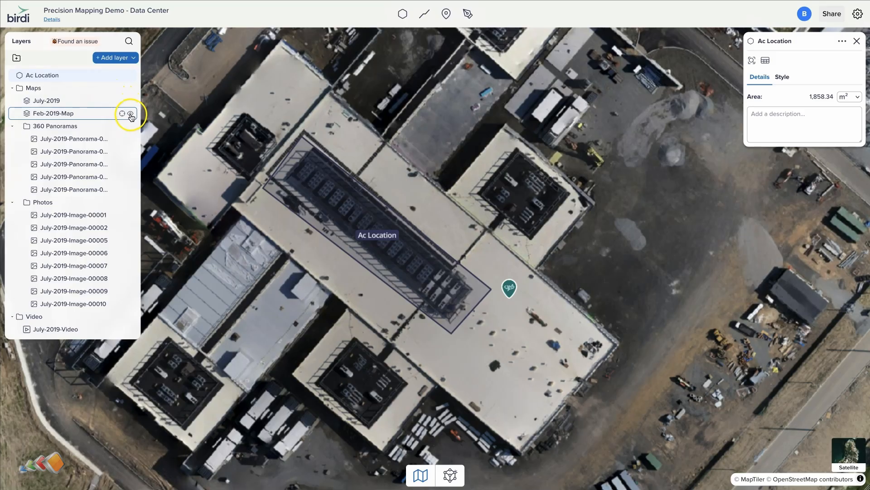
left_click(130, 101)
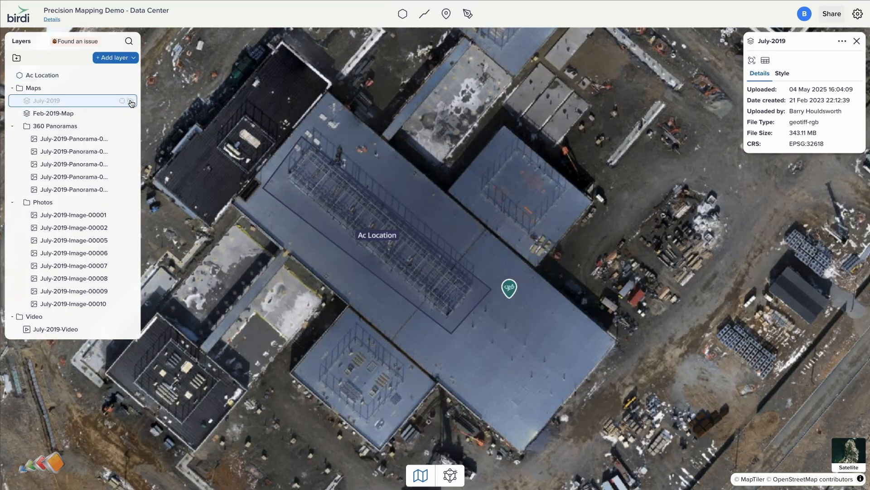
left_click(131, 102)
Open the first July 2019 panorama in the media viewer and look around it.
left_click(301, 186)
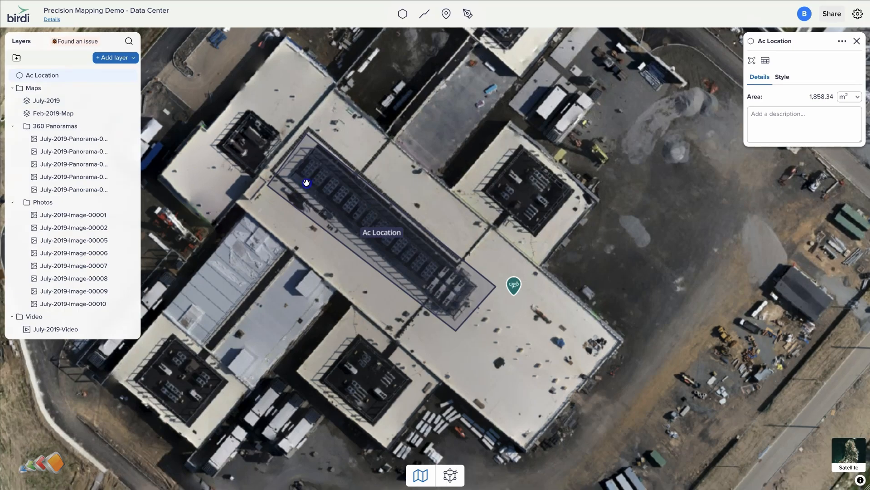
double_click(303, 184)
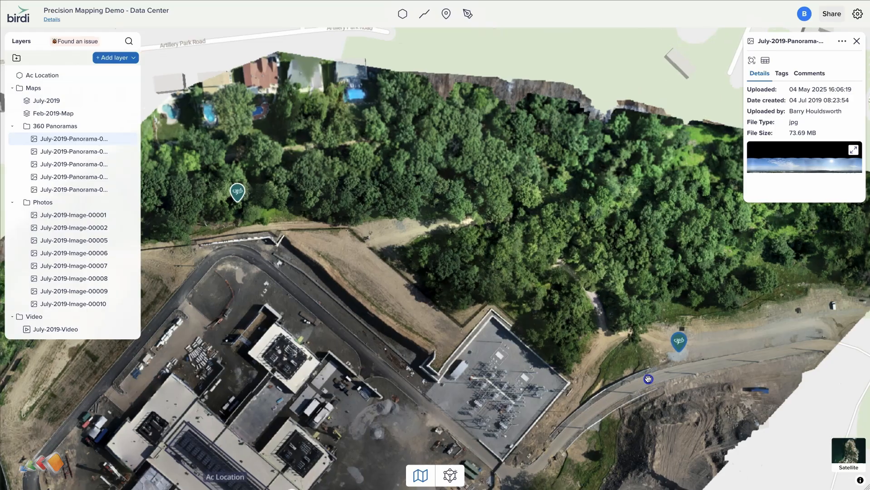
scroll(608, 360, "up", 5)
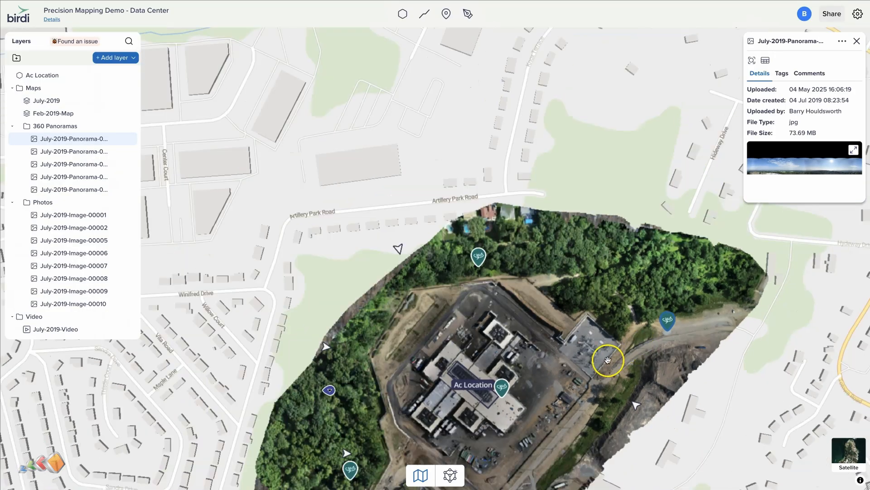
left_click_drag(608, 360, 536, 191)
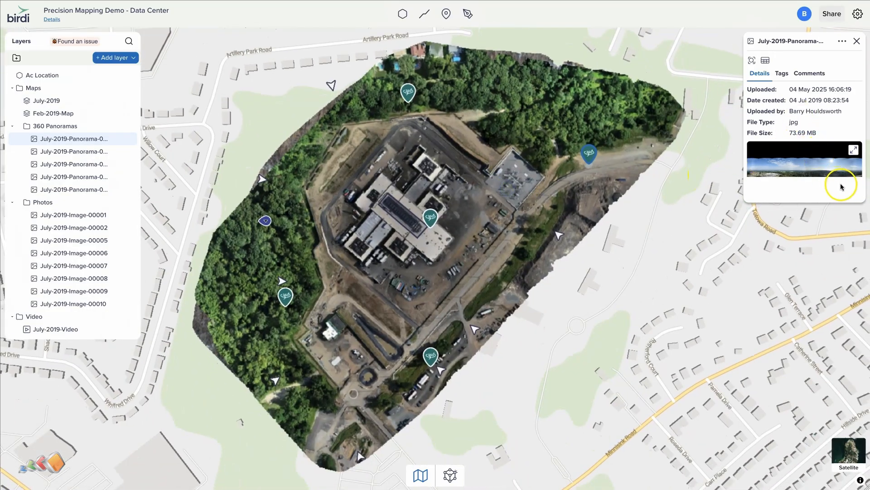
left_click(853, 150)
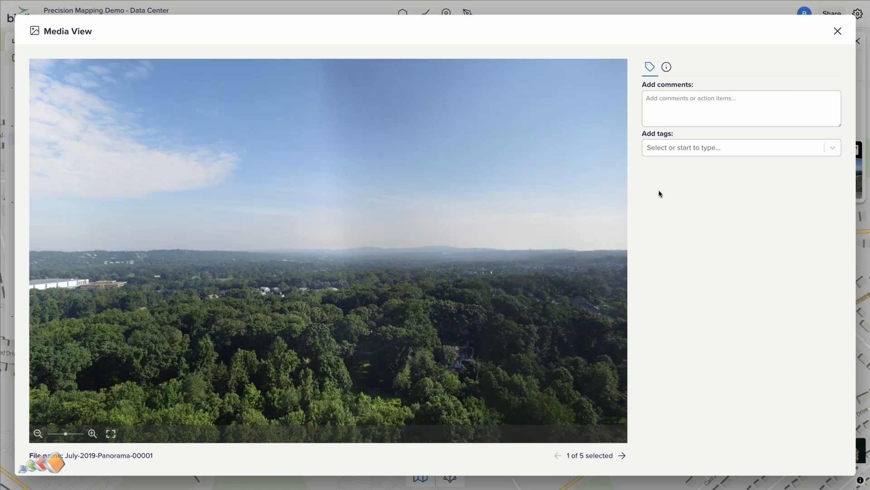
left_click_drag(417, 343, 285, 287)
left_click(837, 31)
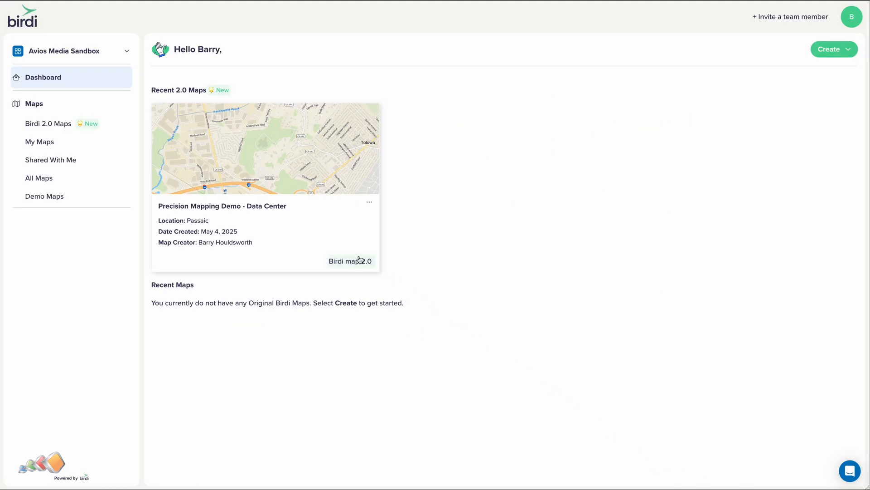
Create a view-only shareable link for the Precision Mapping Demo - Data Center map.
left_click(369, 202)
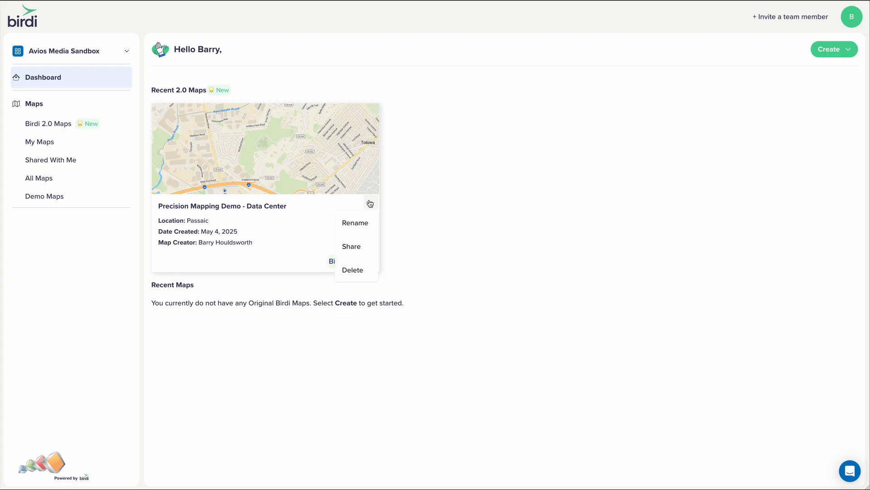
left_click(357, 248)
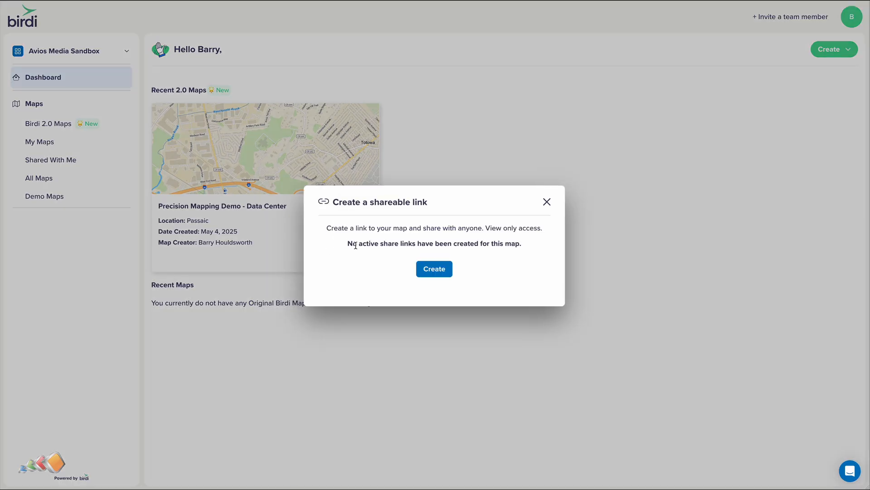
left_click(434, 269)
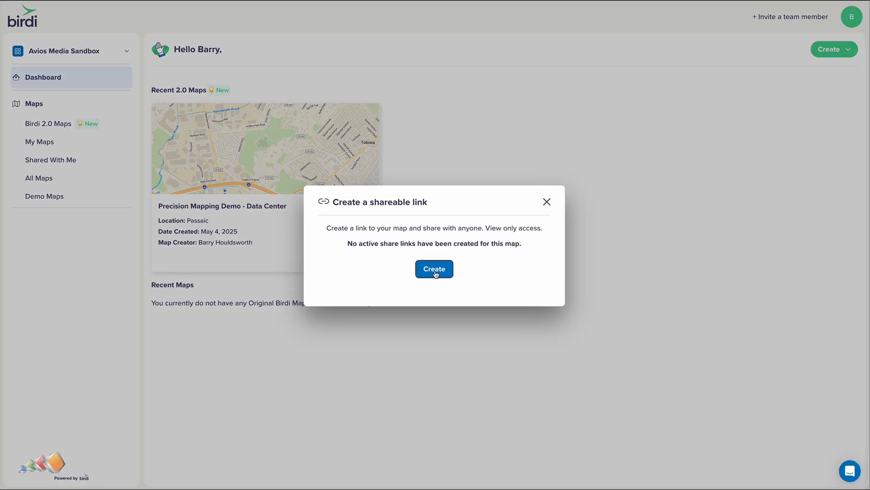